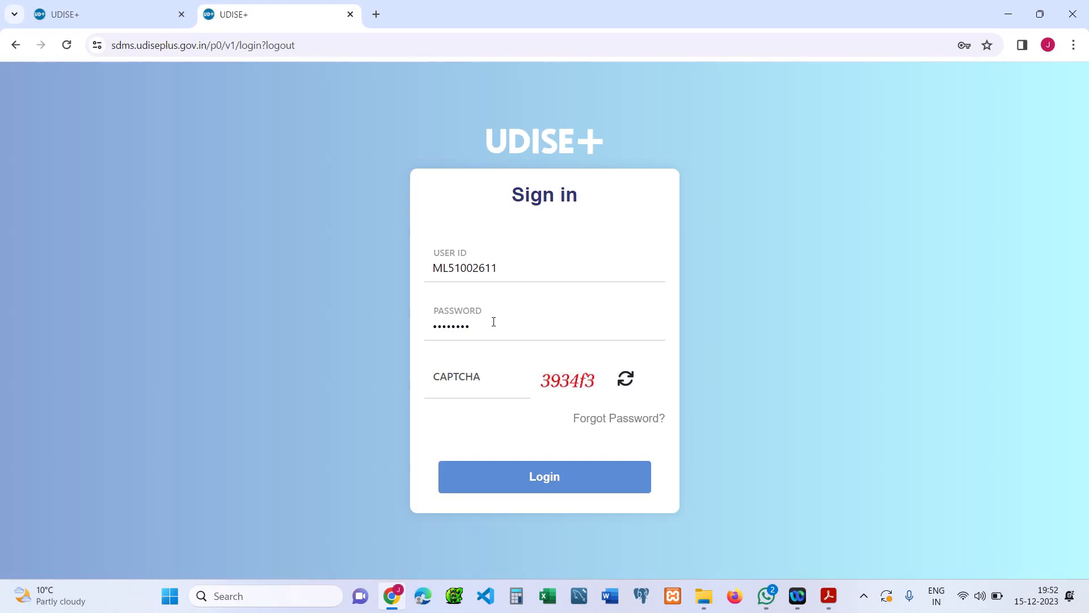
Step: Fill in the captcha and sign in to the UDISE+ portal
left_click(477, 396)
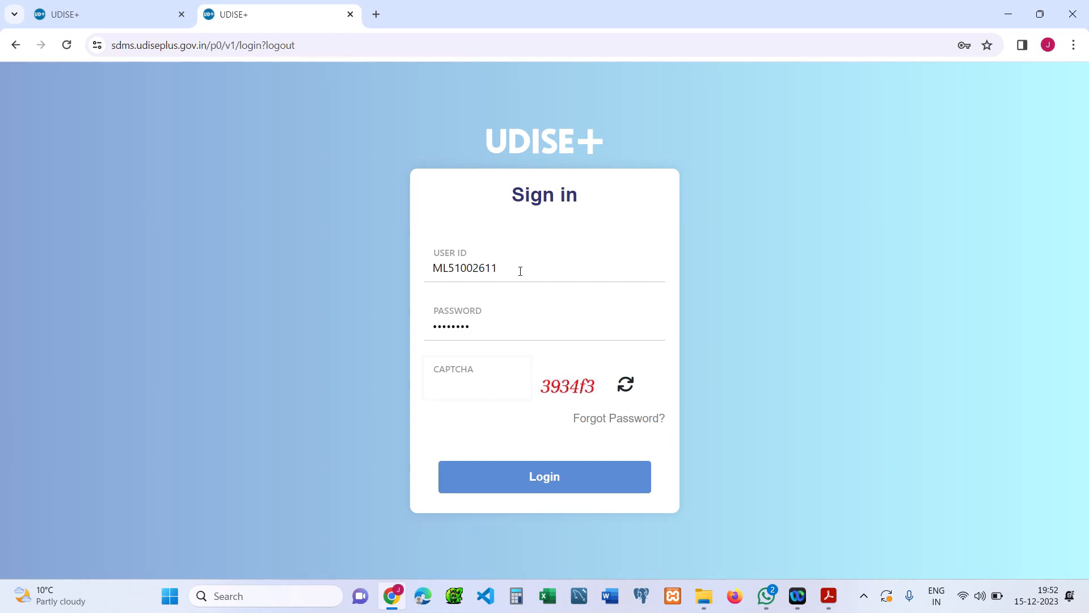
key("Tab")
left_click(494, 391)
key("Return")
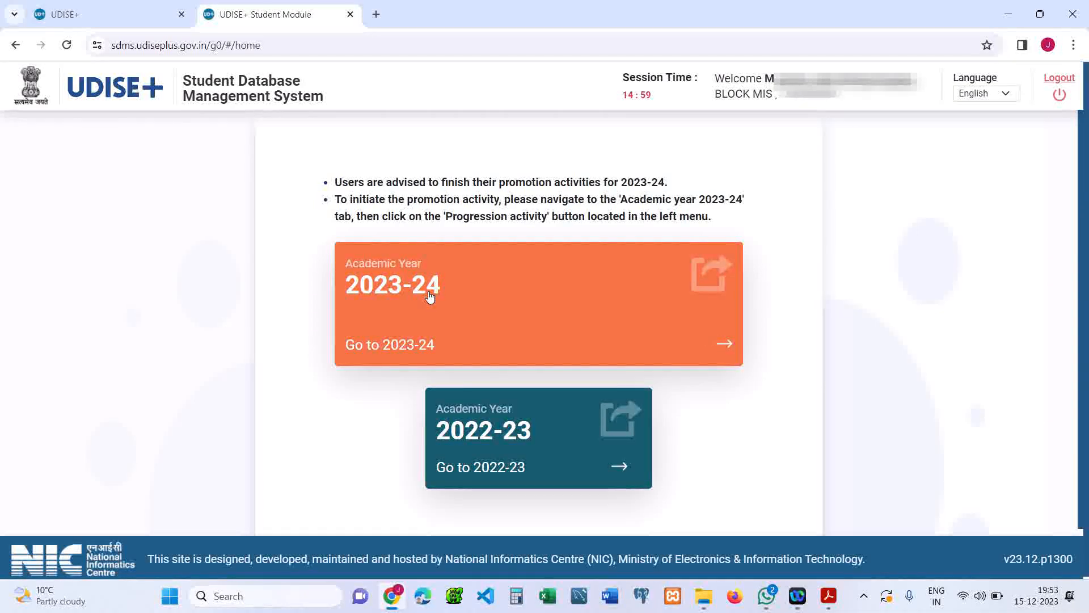
Step: Choose academic year 2023-24 and open the Add New Student module from the Admin Panel
left_click(430, 296)
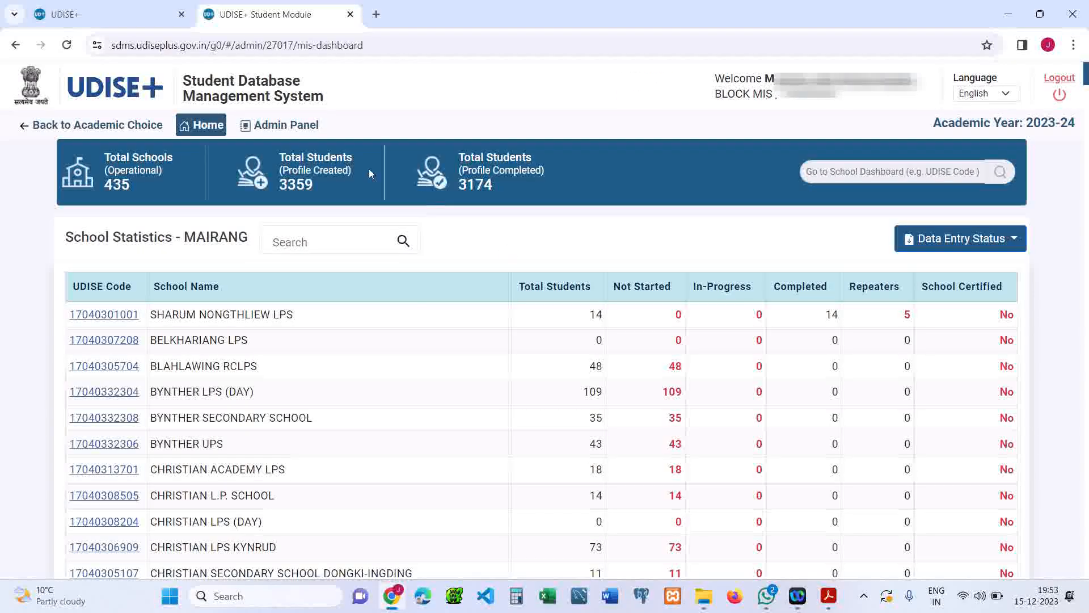
left_click(304, 136)
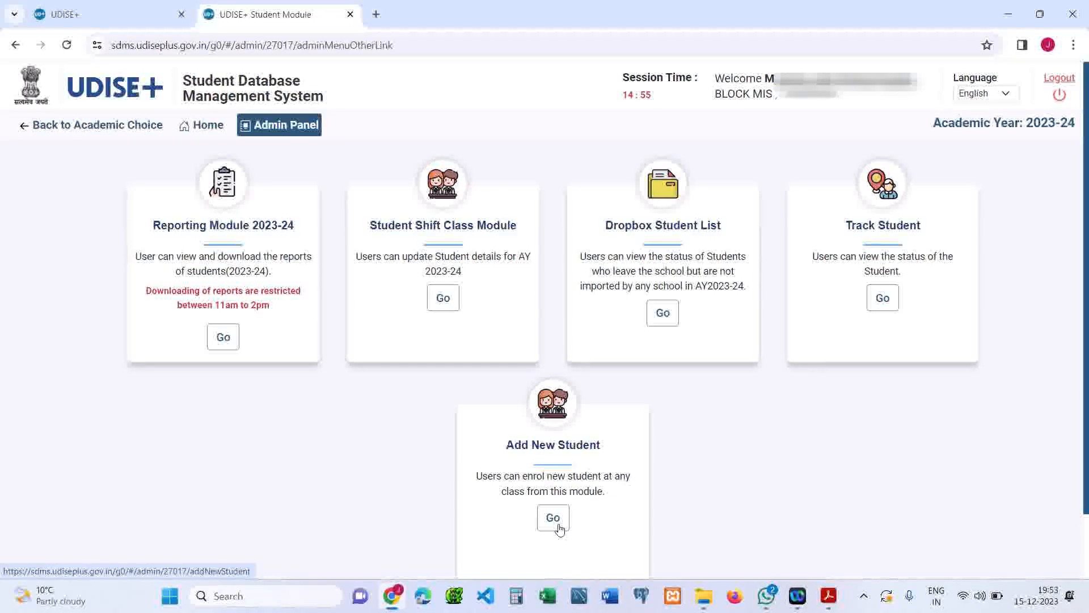
left_click(561, 528)
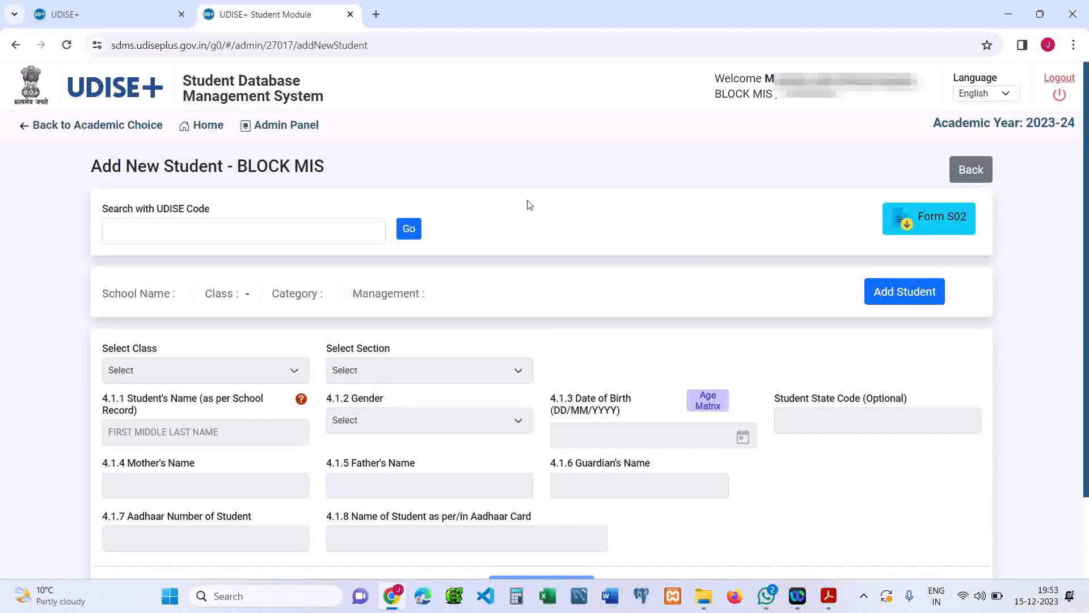
left_click(276, 242)
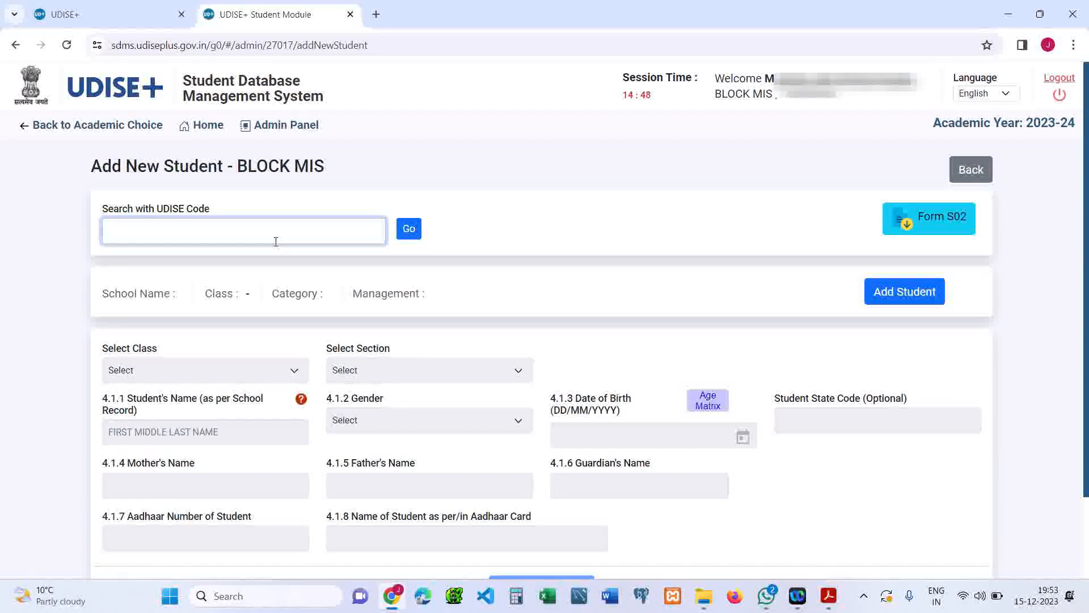
type("1704")
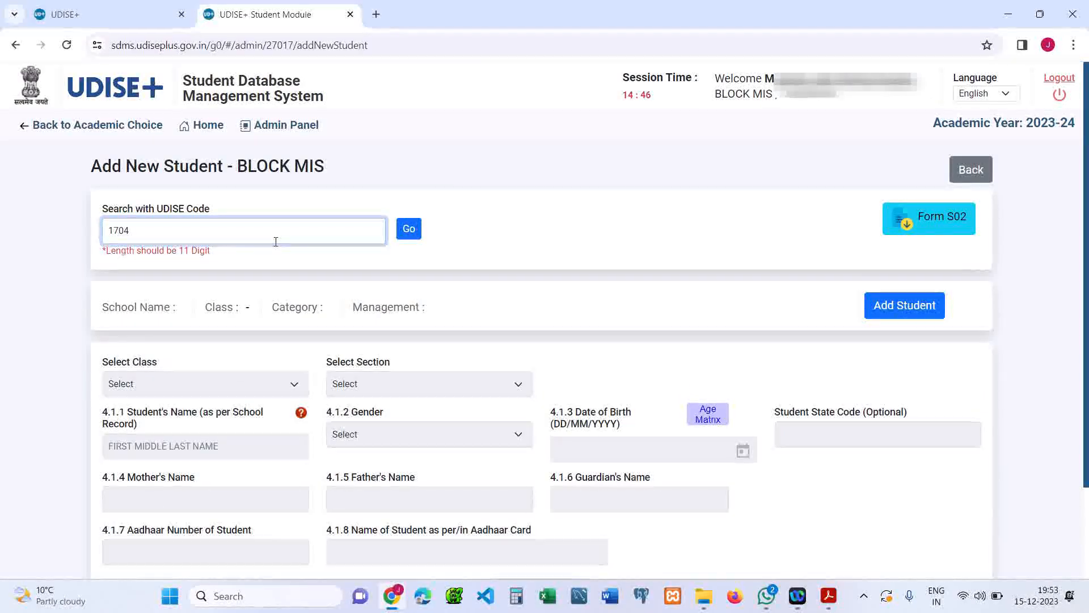
type("0302401")
left_click(409, 230)
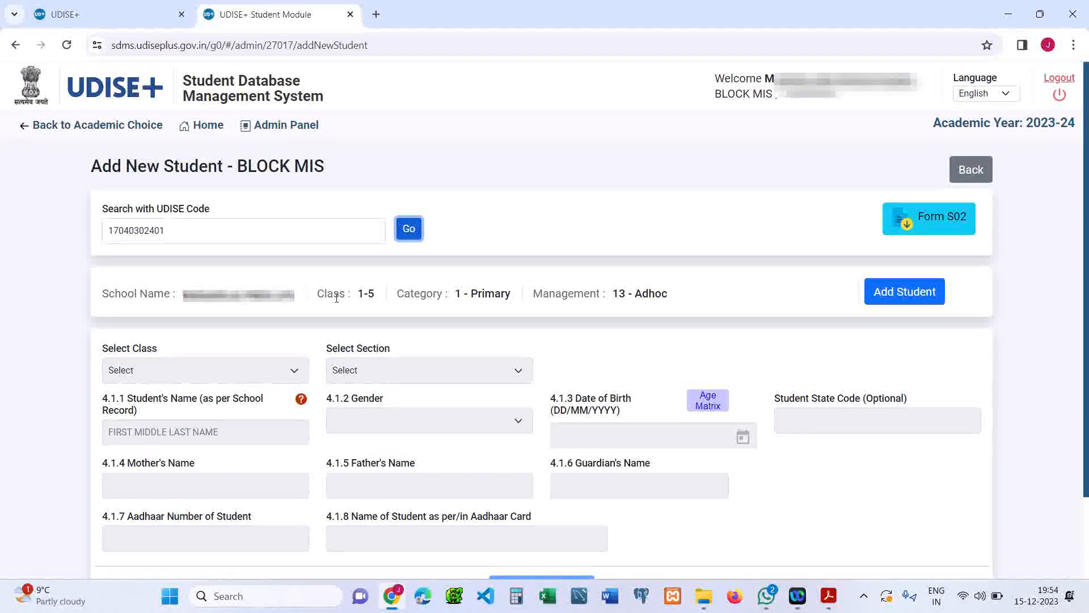
Step: Review the loaded school's class range, category and management details
left_click_drag(358, 294, 379, 296)
left_click(379, 298)
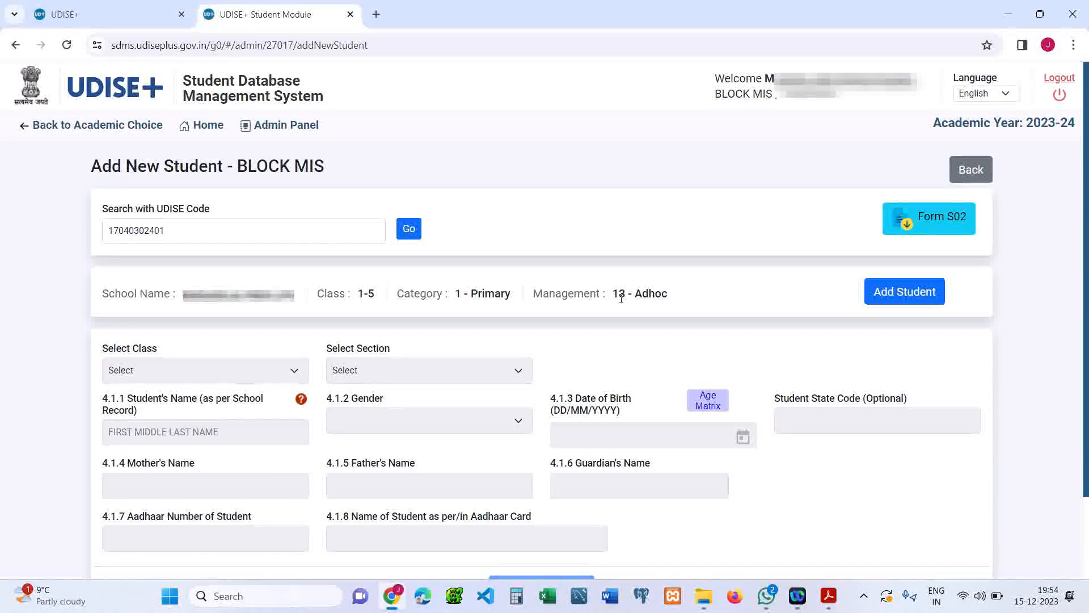
left_click_drag(610, 300, 675, 294)
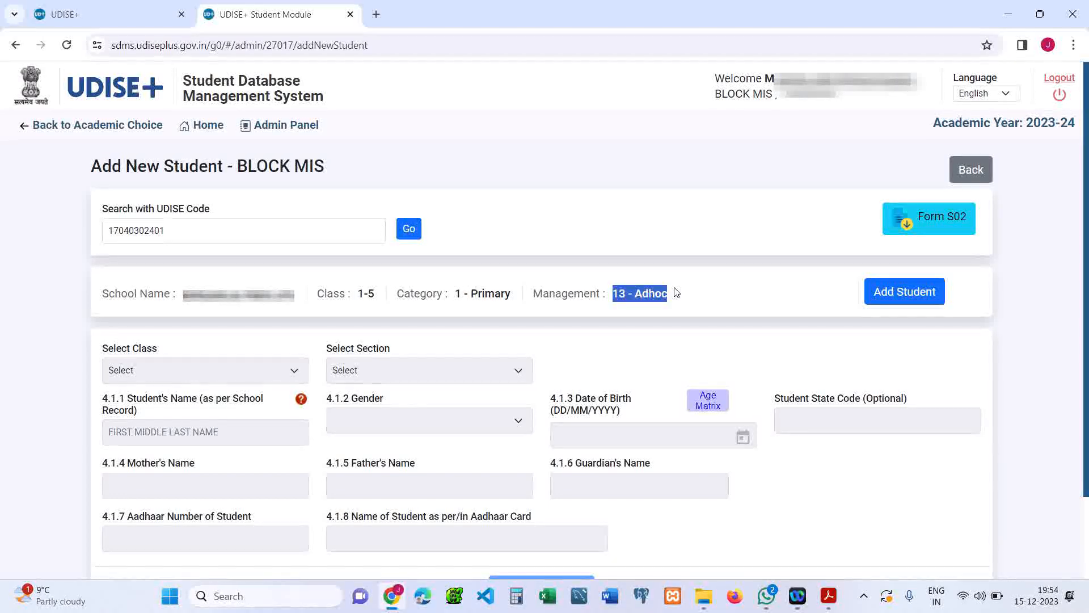
left_click(684, 293)
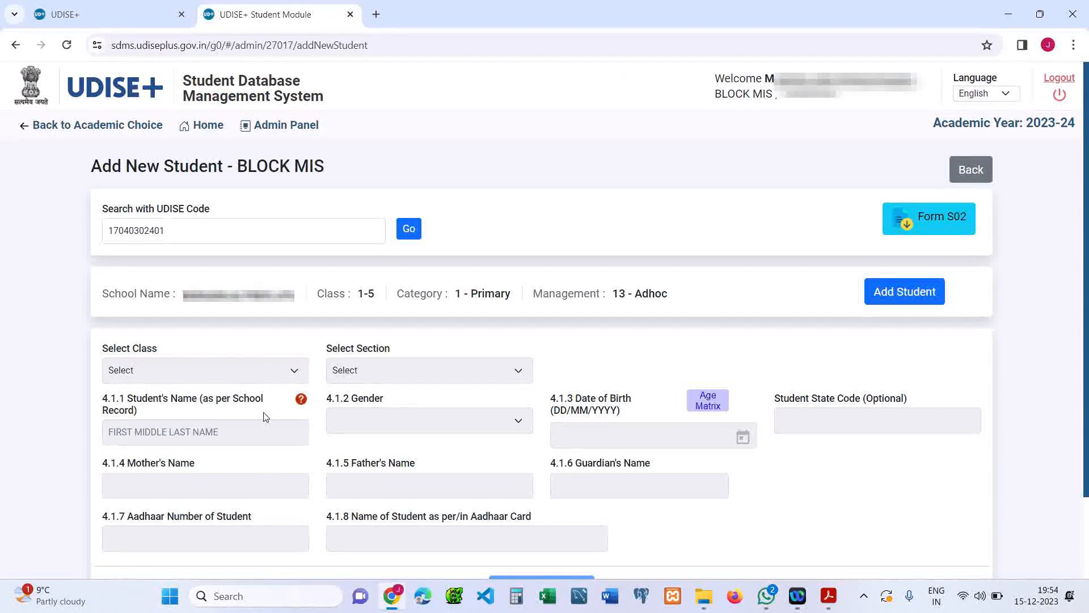
Step: Start a new student entry and select class IV, section A
left_click(918, 294)
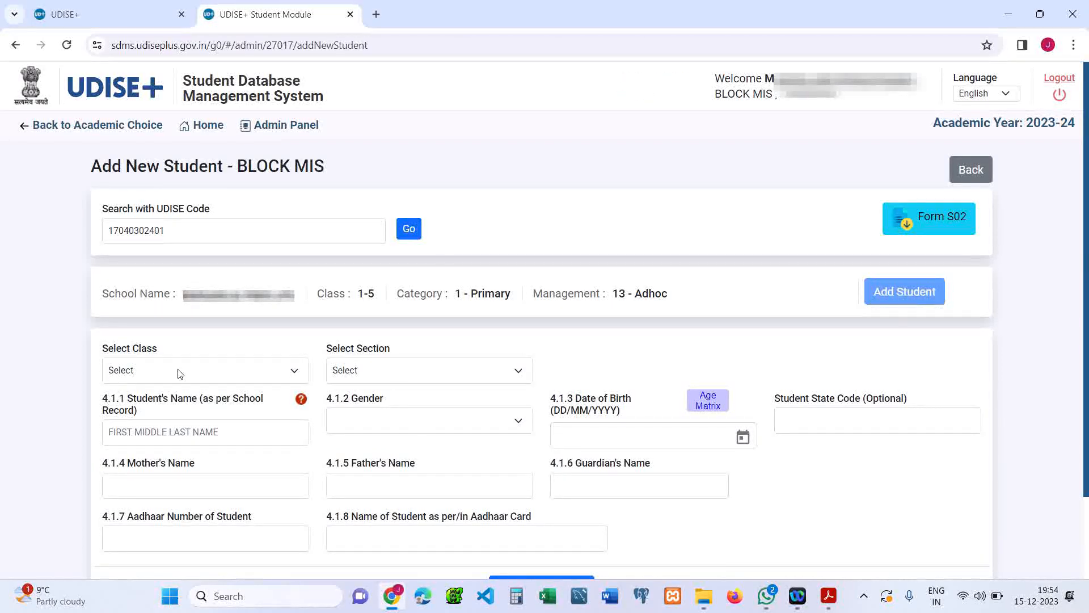
left_click(281, 374)
left_click(285, 376)
left_click(423, 374)
left_click(422, 375)
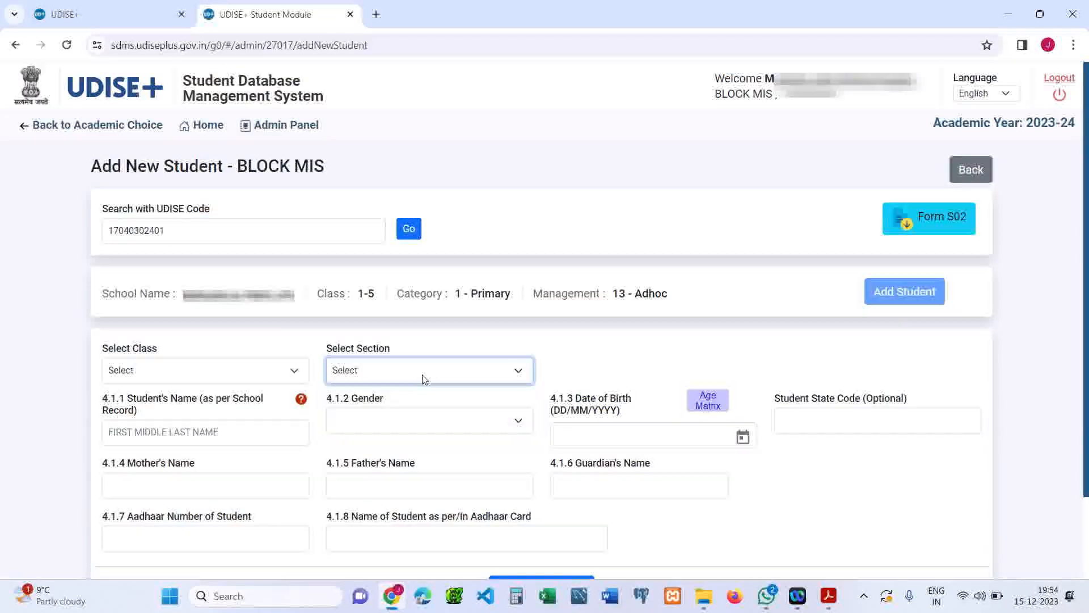
left_click(225, 375)
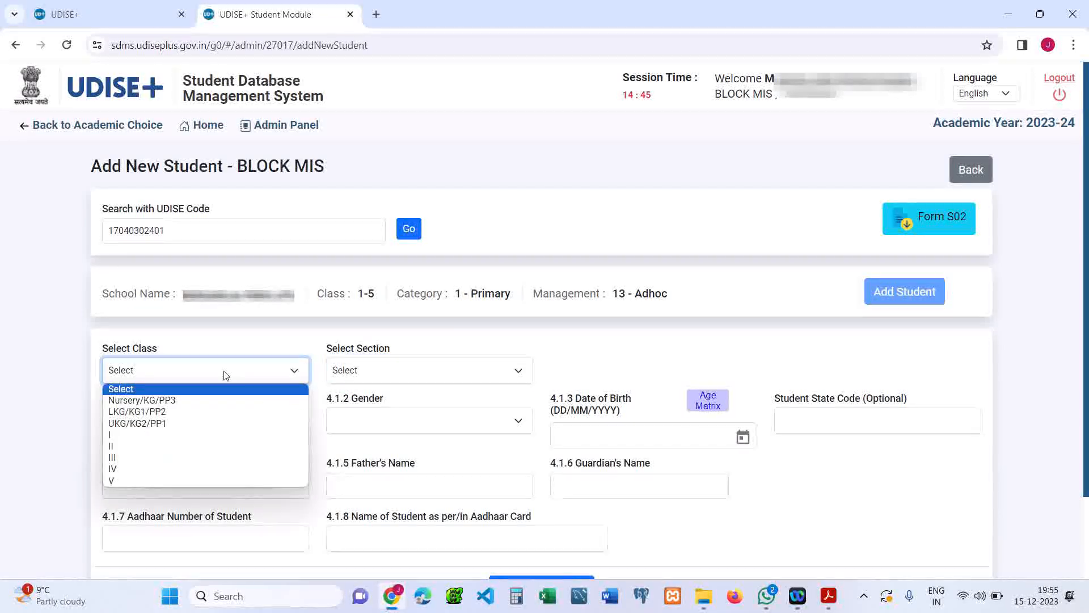
left_click(171, 470)
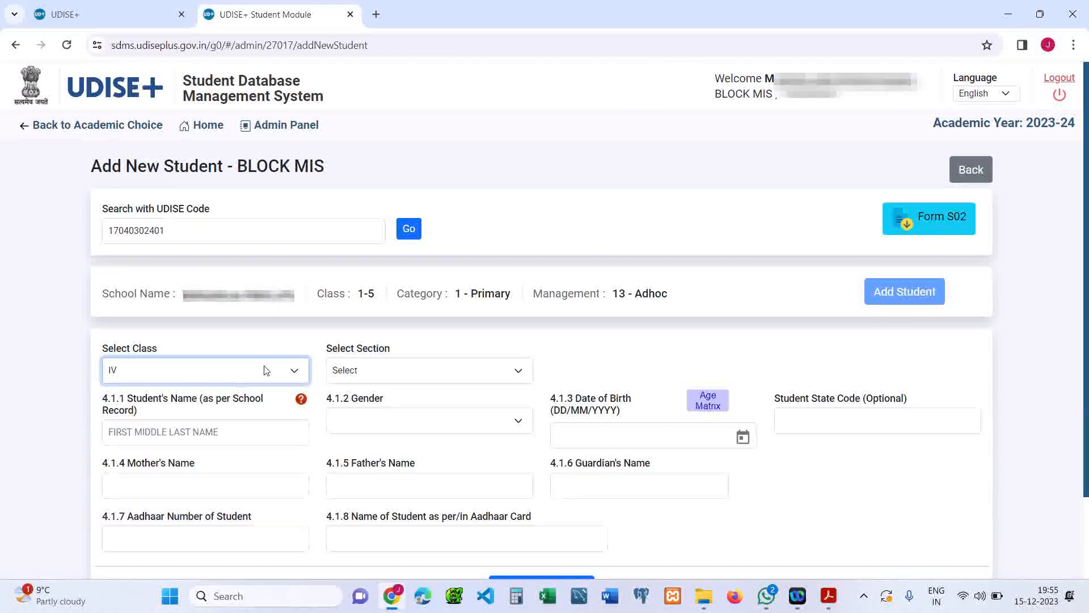
left_click(408, 372)
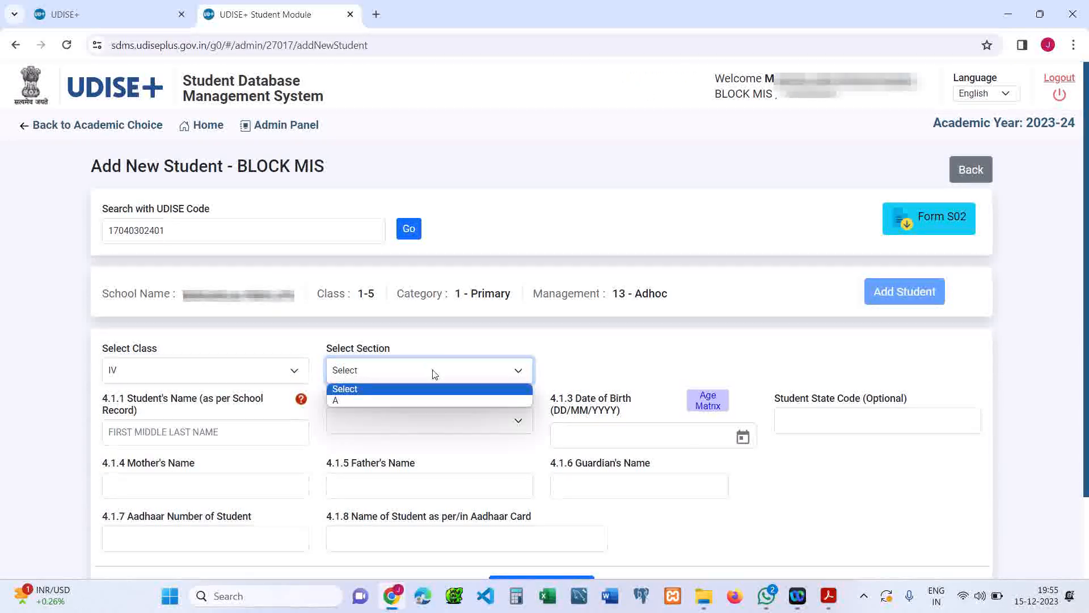
left_click(382, 400)
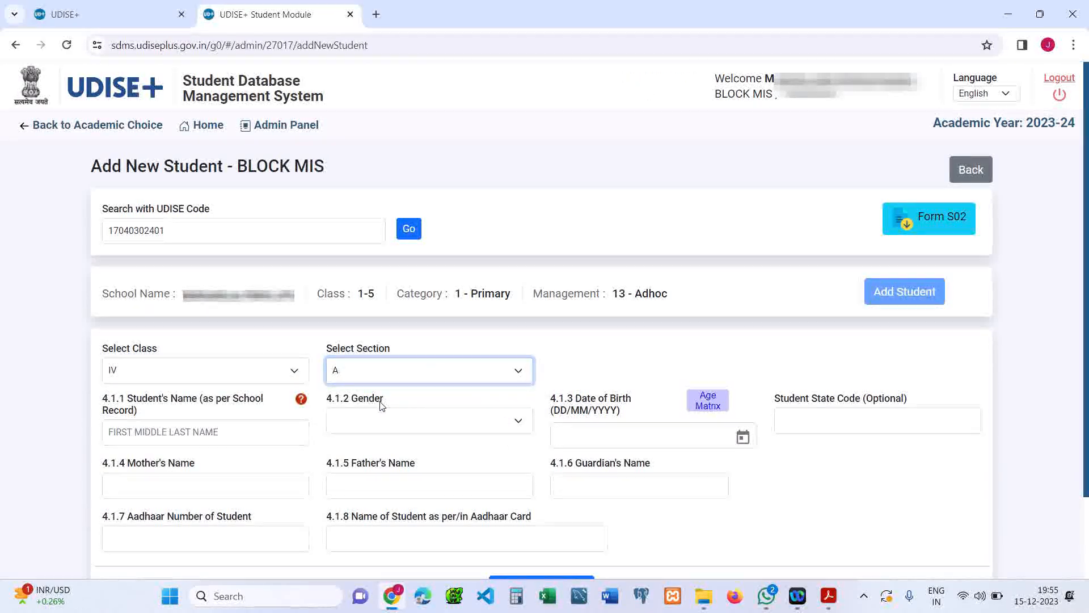
Step: Enter the student's full name and set the gender to Male
left_click(229, 433)
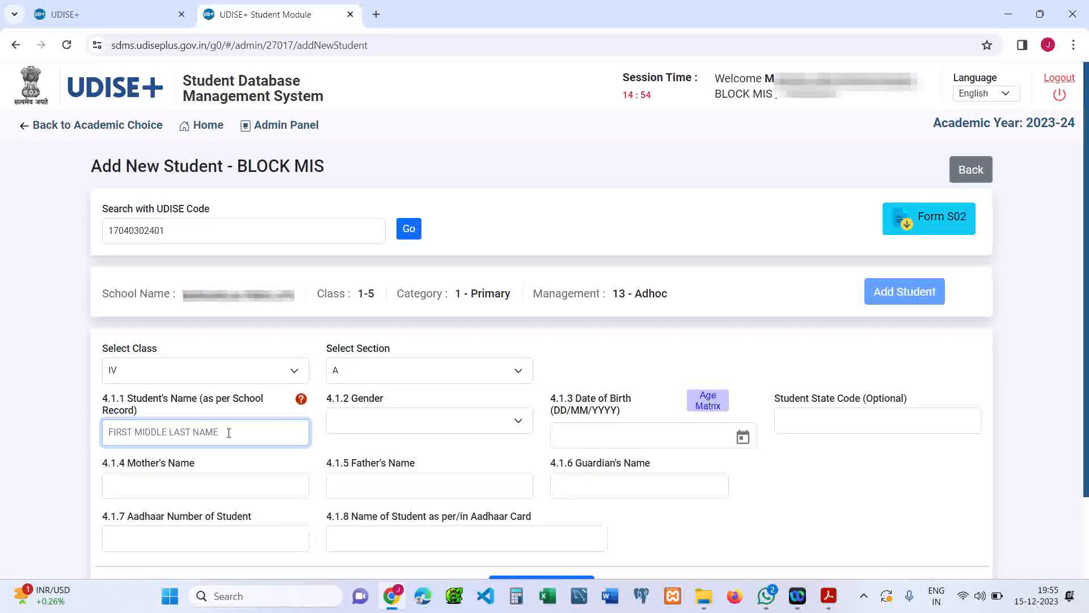
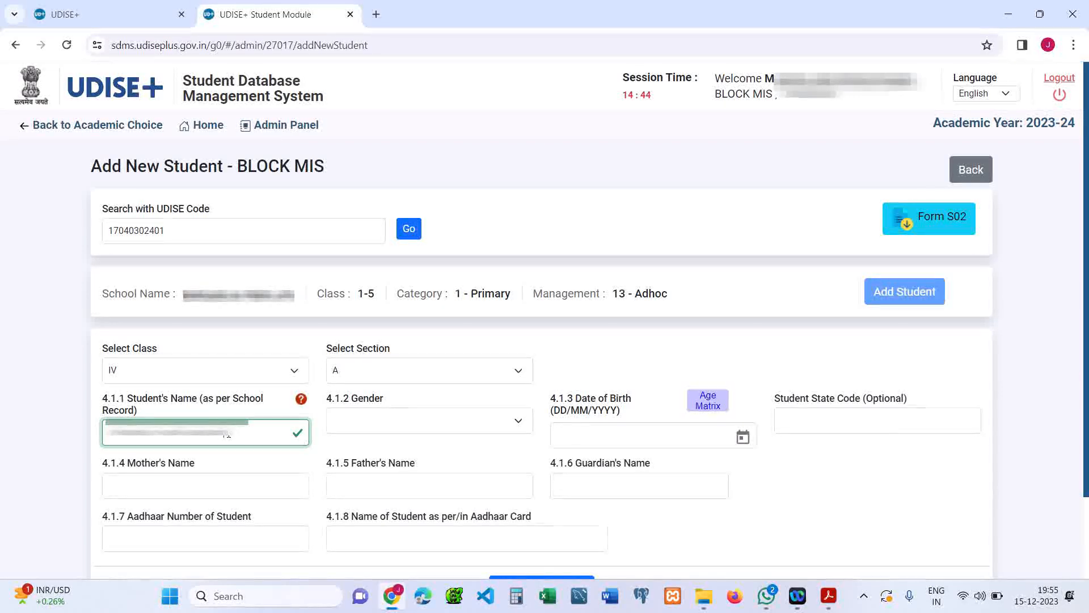
key("Tab")
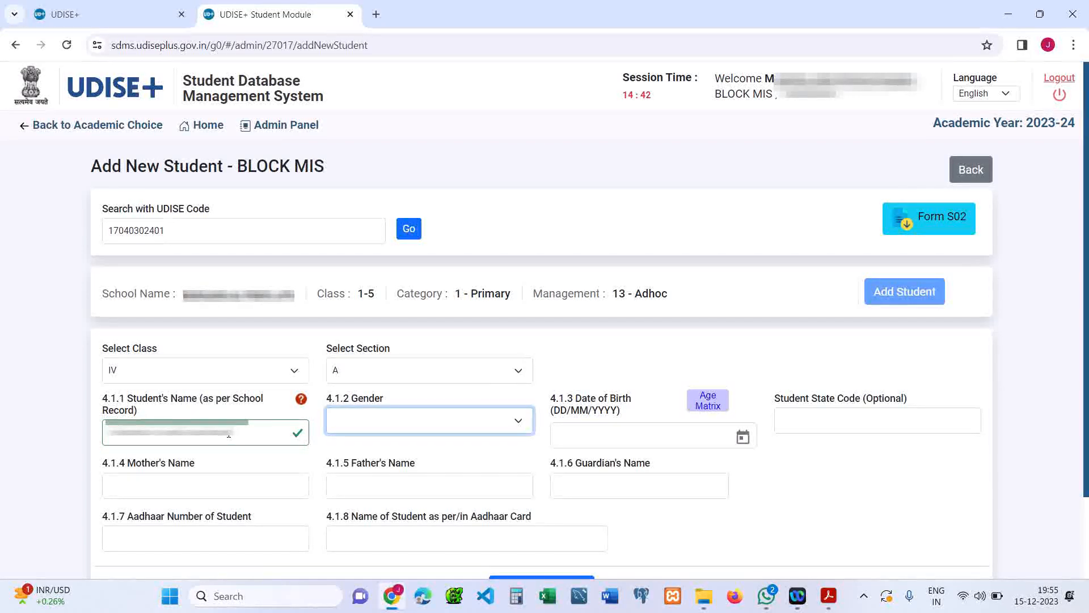
key("Down")
key("Down")
key("Tab")
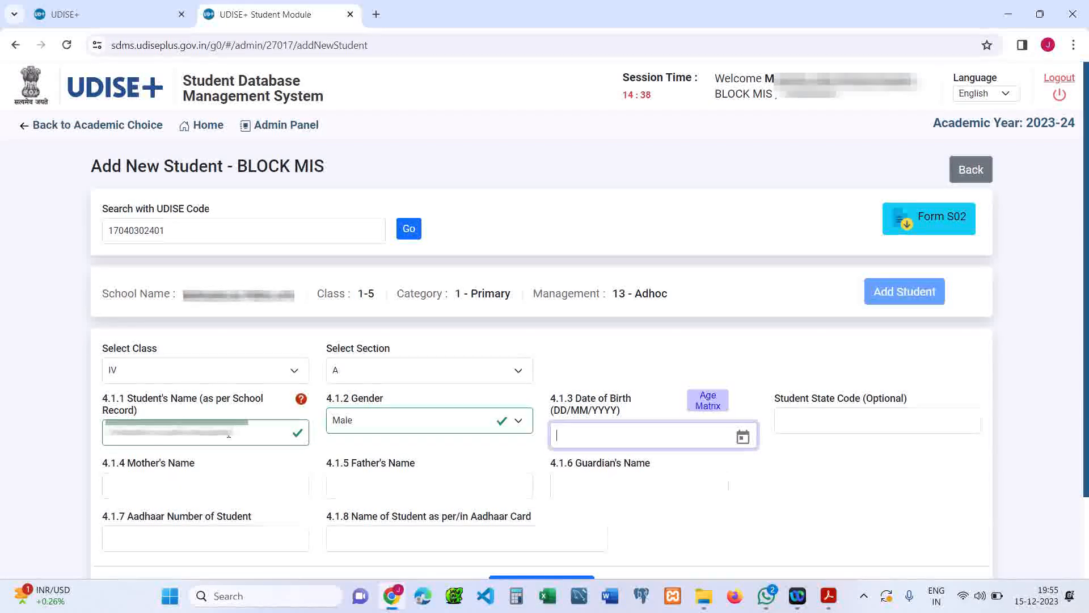
Step: Enter the student's date of birth in DD/MM/YYYY format
type("11/082010")
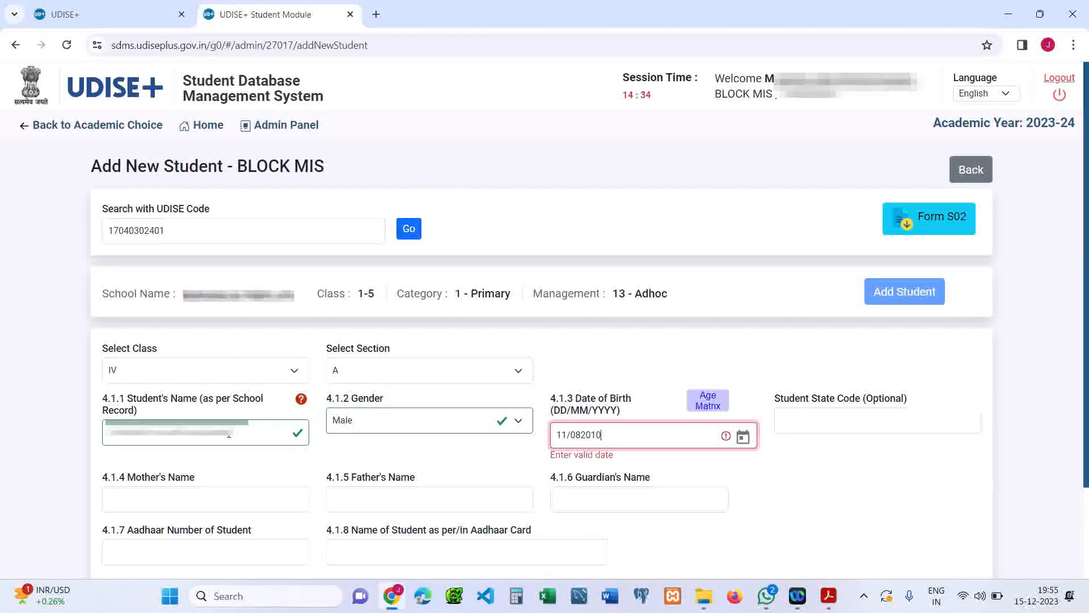
left_click(580, 435)
type("/")
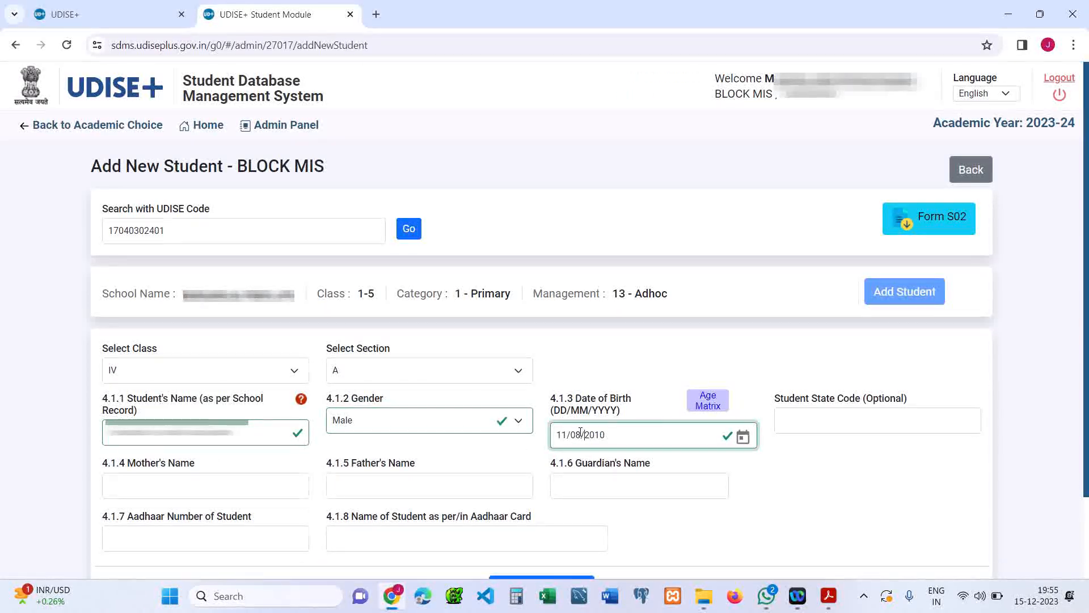
left_click(855, 426)
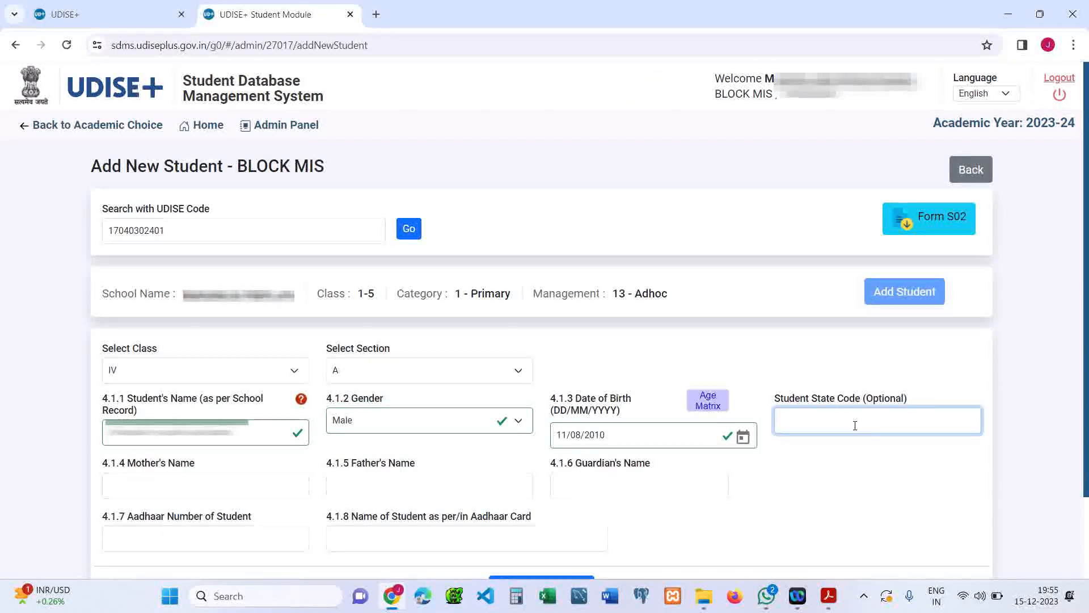
Step: Fill in the mother's and father's names, leaving the guardian's name blank
key("Tab")
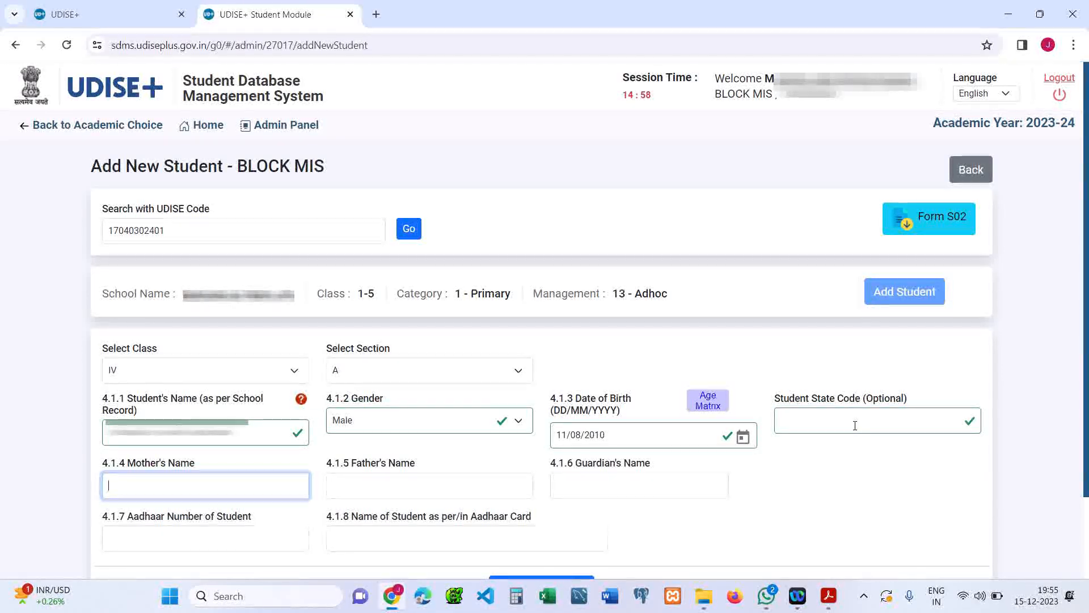
type("E")
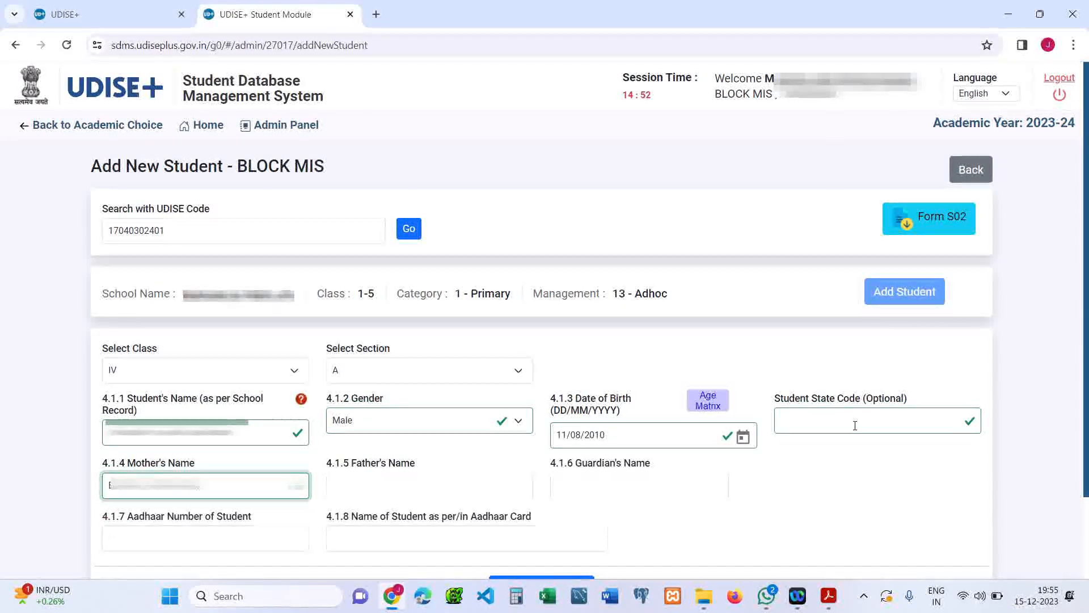
key("Tab")
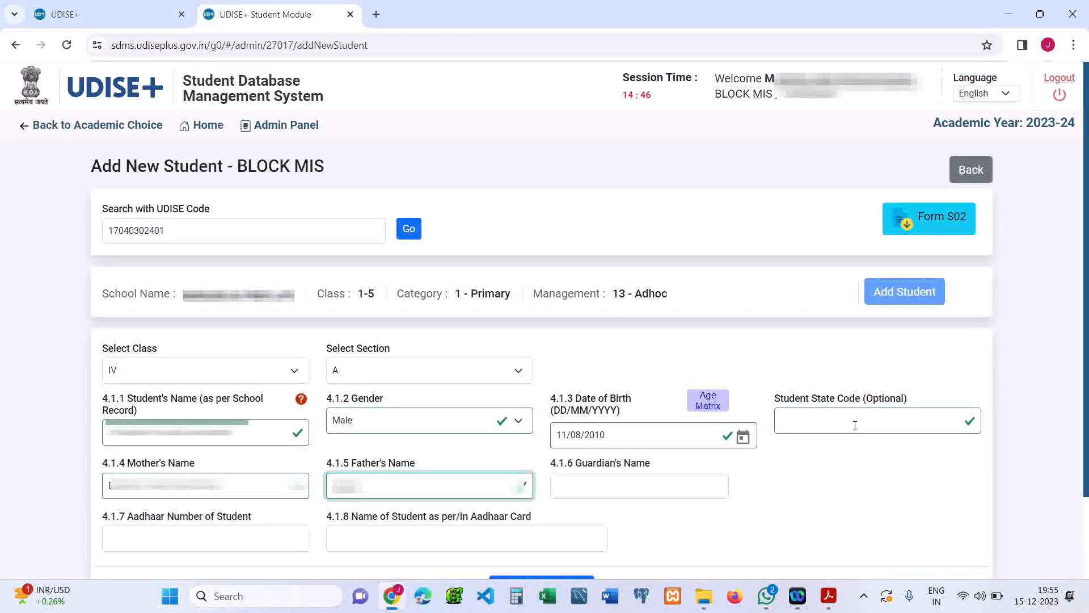
type("...")
key("Tab")
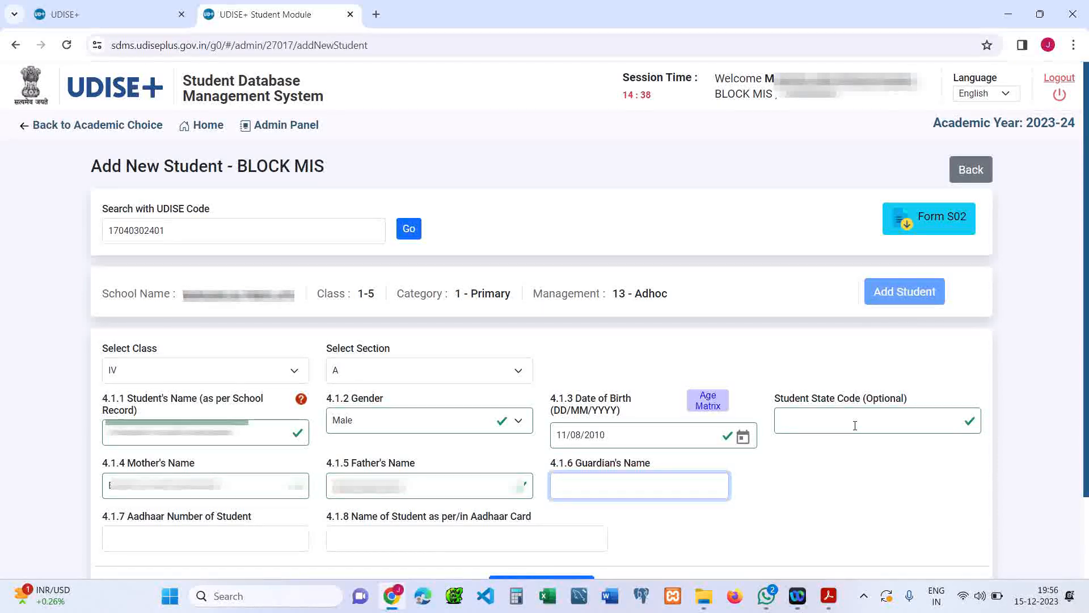
key("Tab")
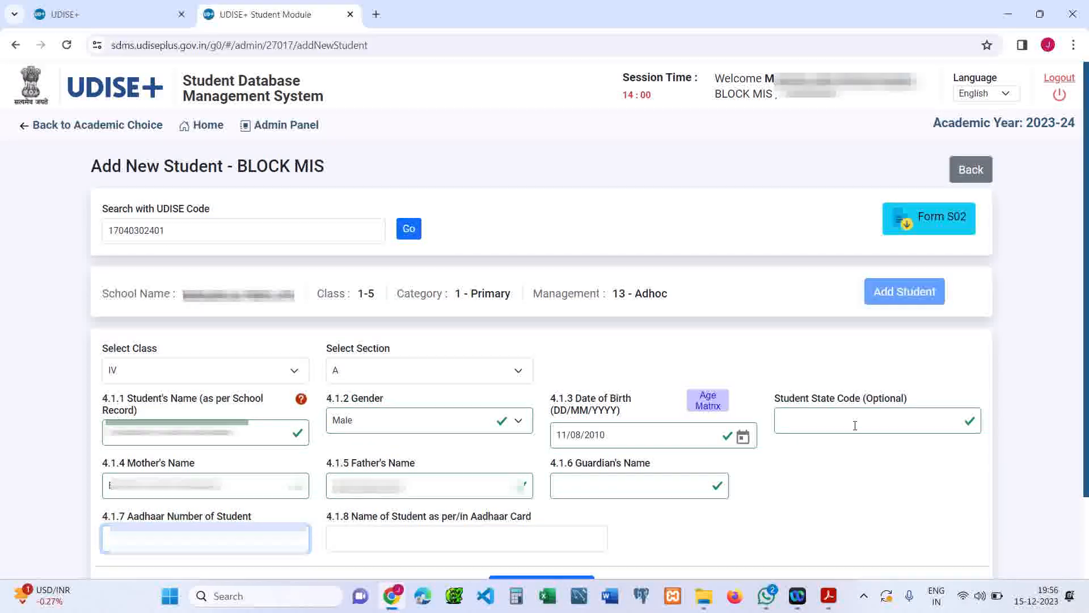
Step: Enter the student's Aadhaar number
type("2")
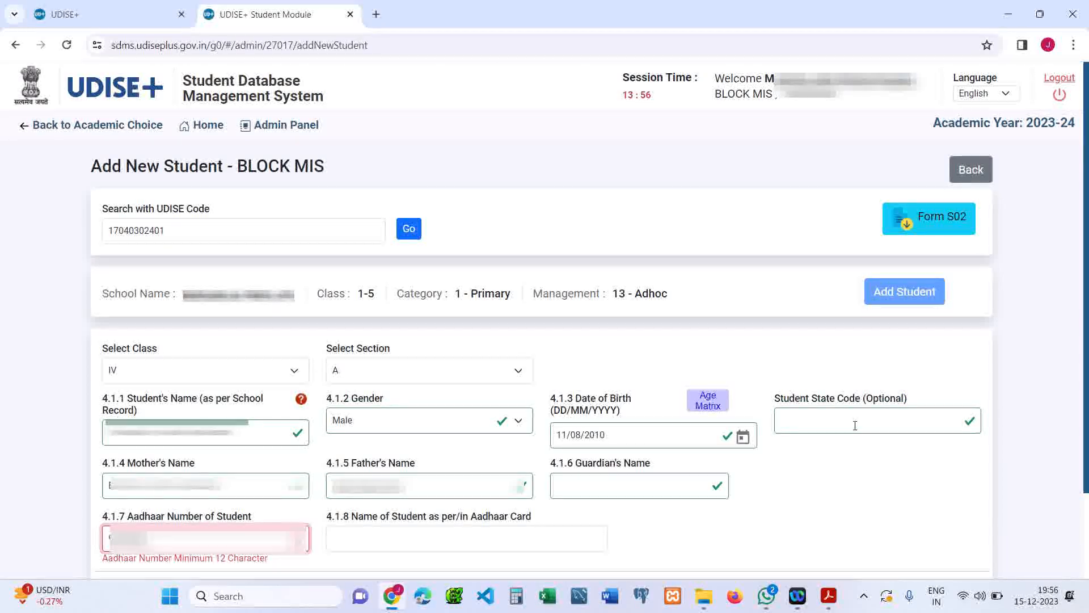
type("1")
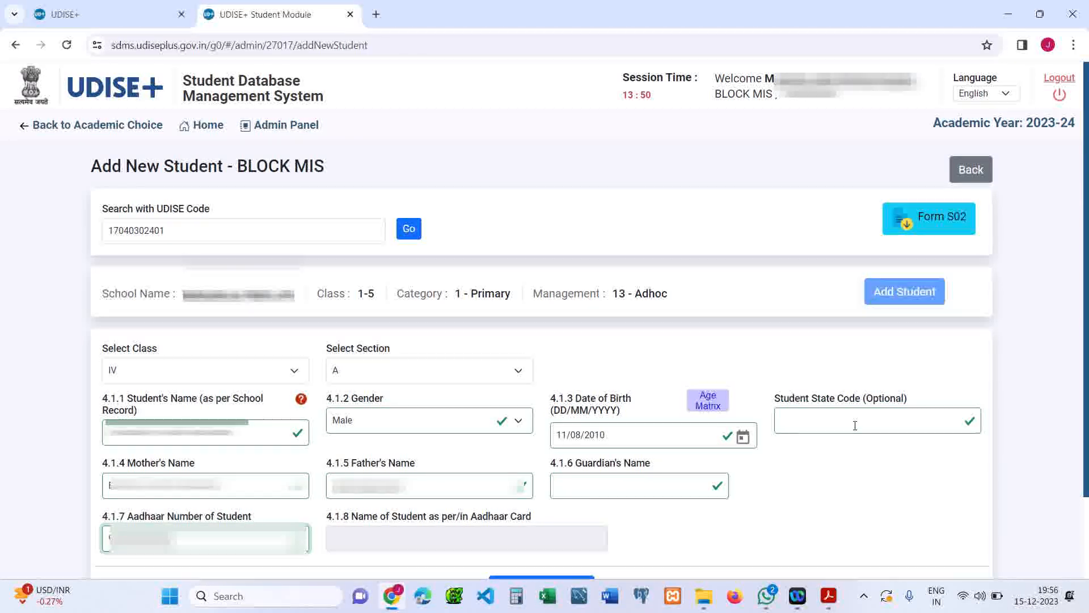
scroll(855, 425, "down", 1)
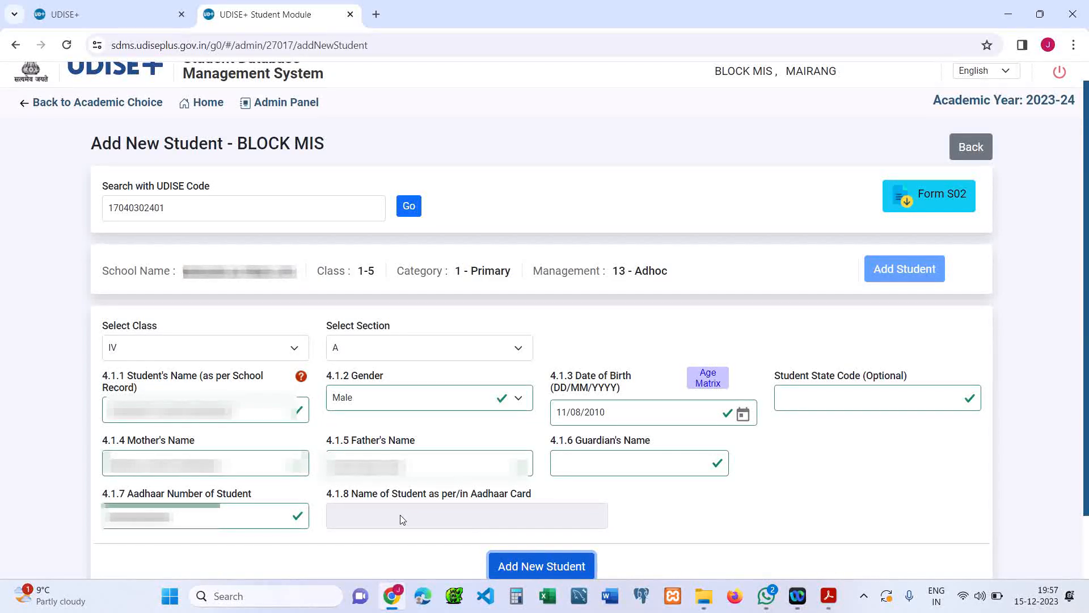
Step: Submit the new student form and dismiss the details confirmation dialog
left_click(540, 568)
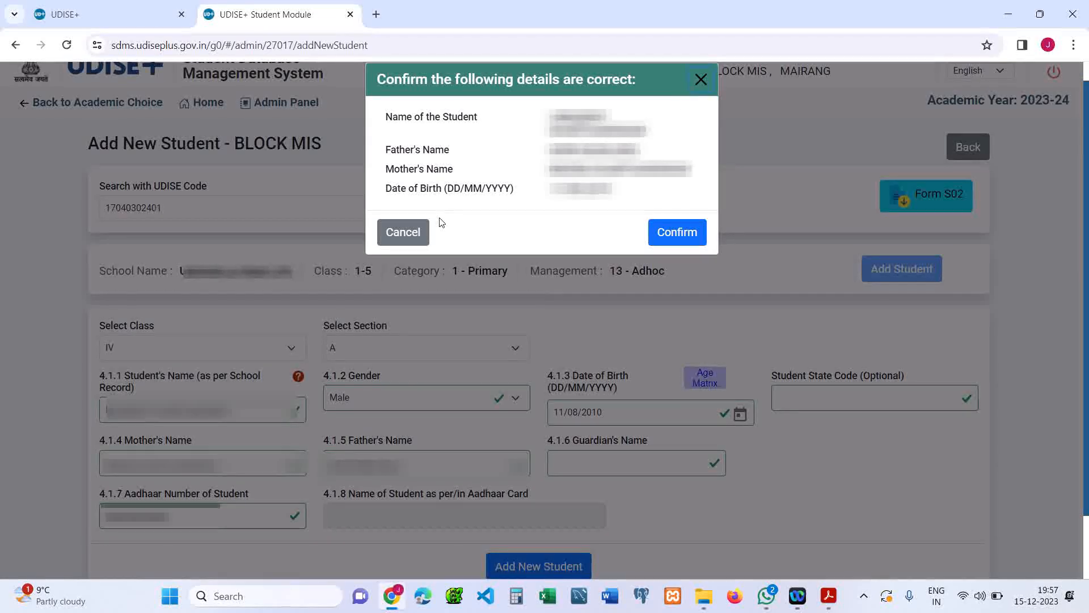
left_click(704, 80)
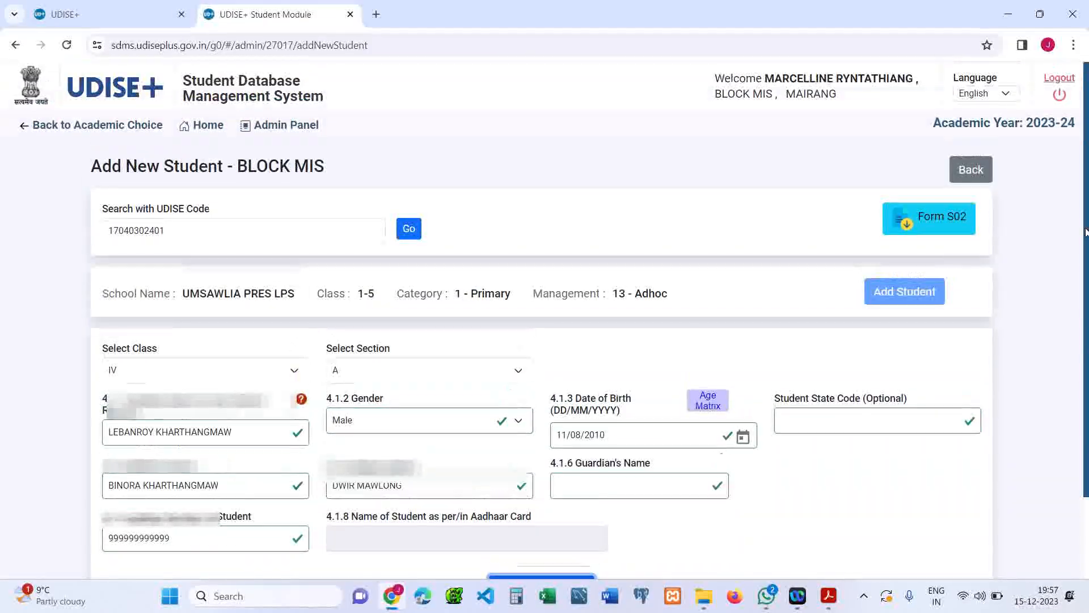
left_click(219, 132)
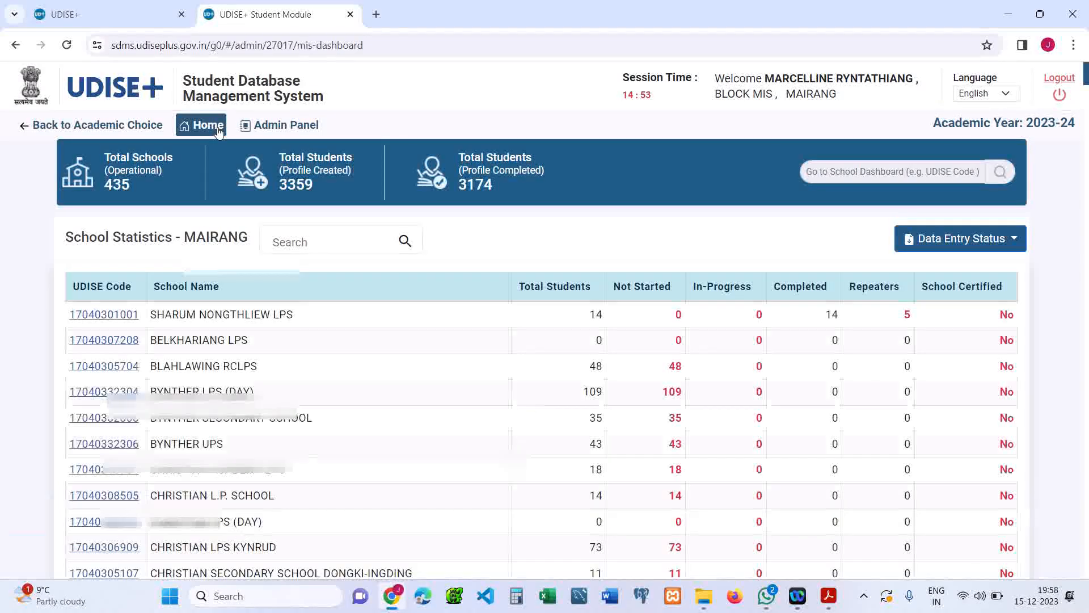
left_click(301, 237)
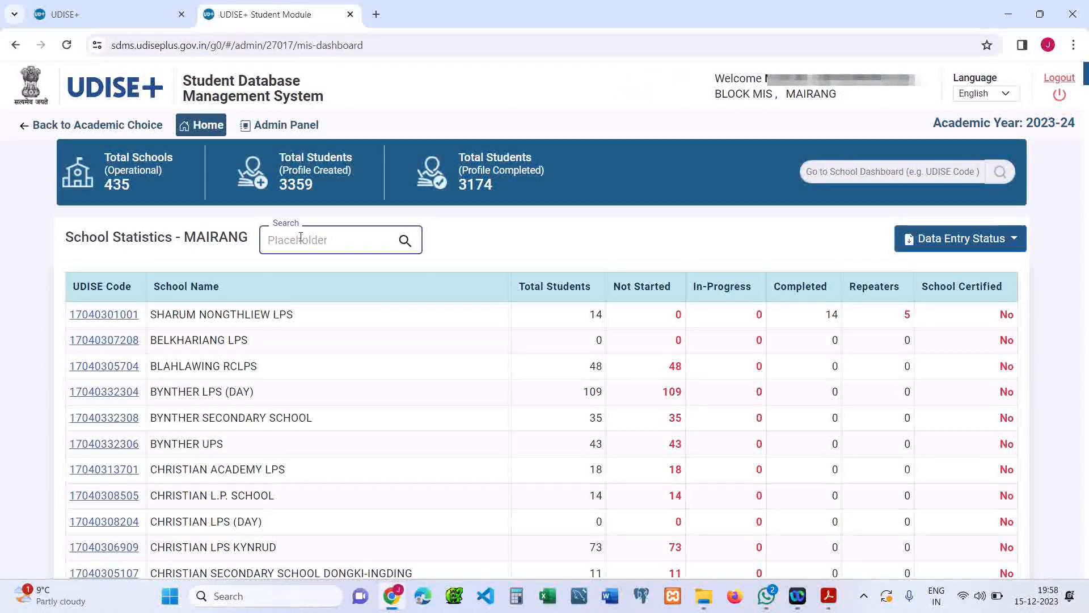
type("1704")
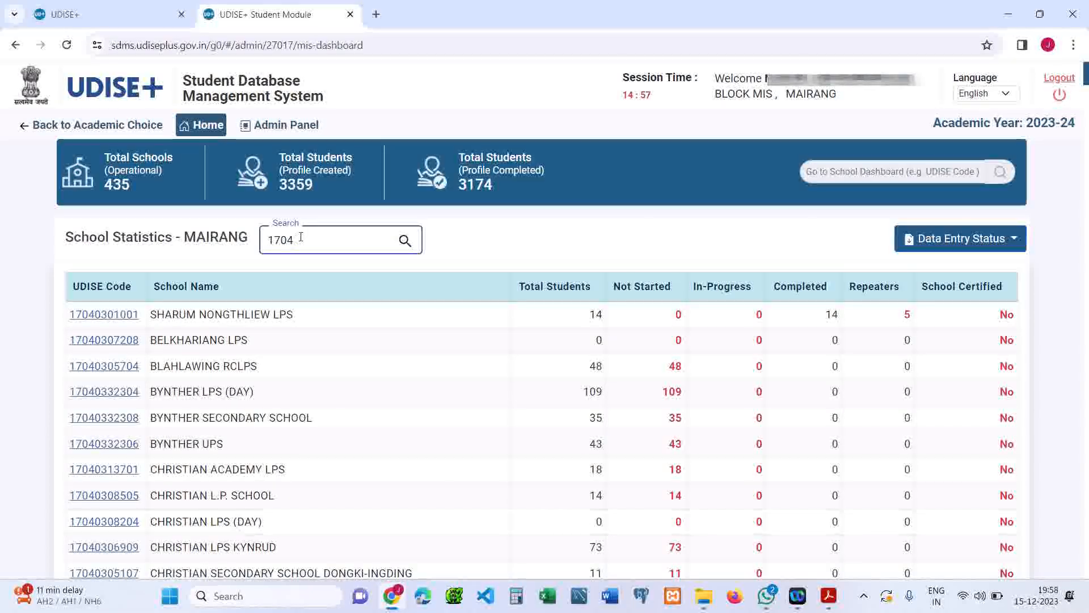
type("03")
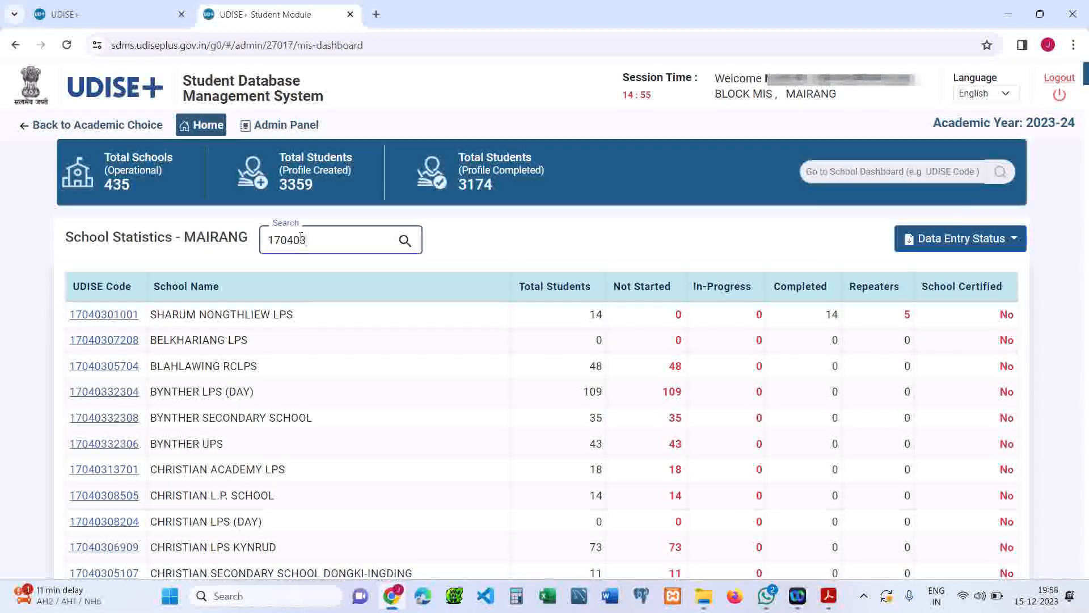
type("02")
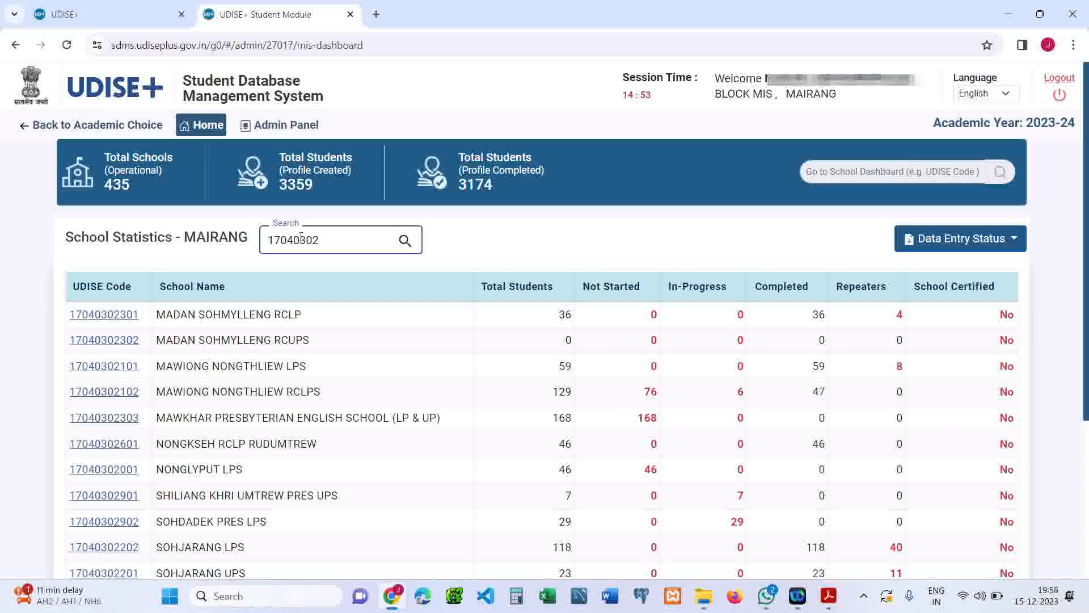
type("401")
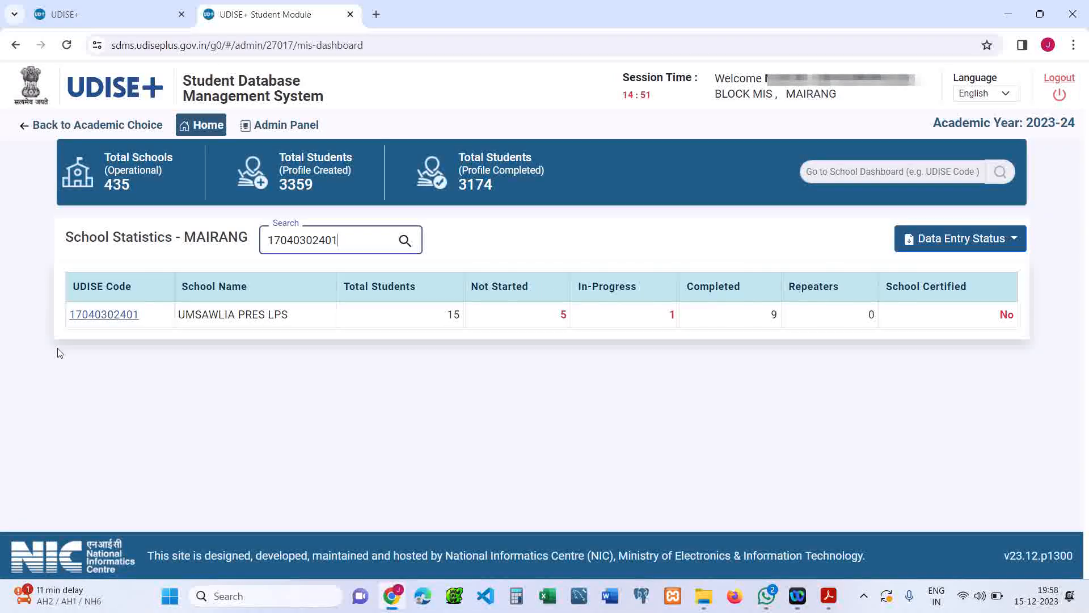
left_click(81, 315)
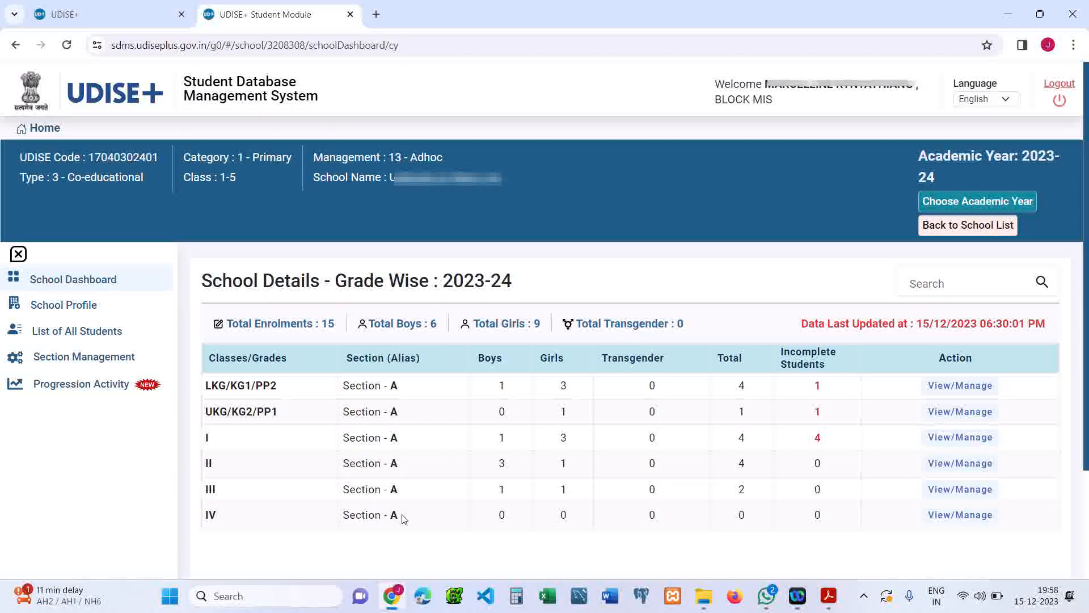
Step: View the class IV section A enrolment list and open the listed student's General Profile form
double_click(230, 516)
left_click_drag(239, 518, 625, 521)
left_click(626, 521)
left_click(944, 516)
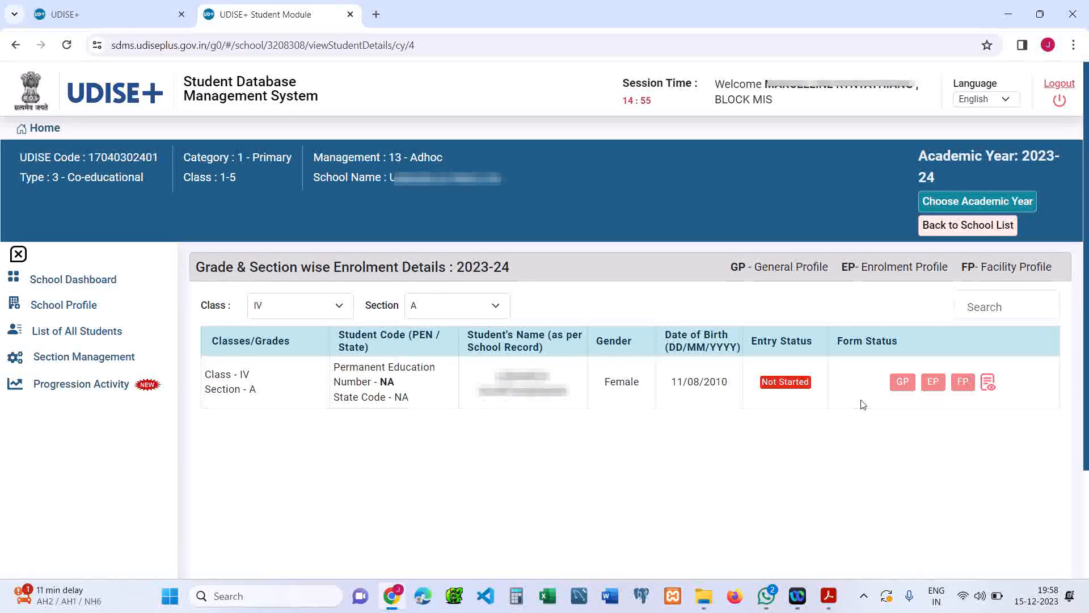
left_click(903, 385)
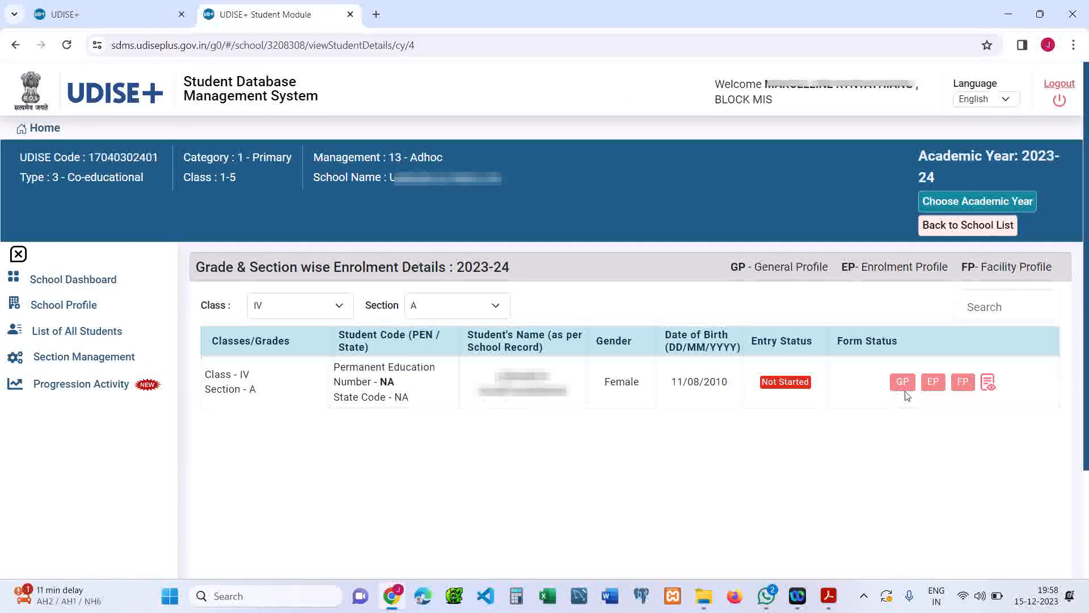